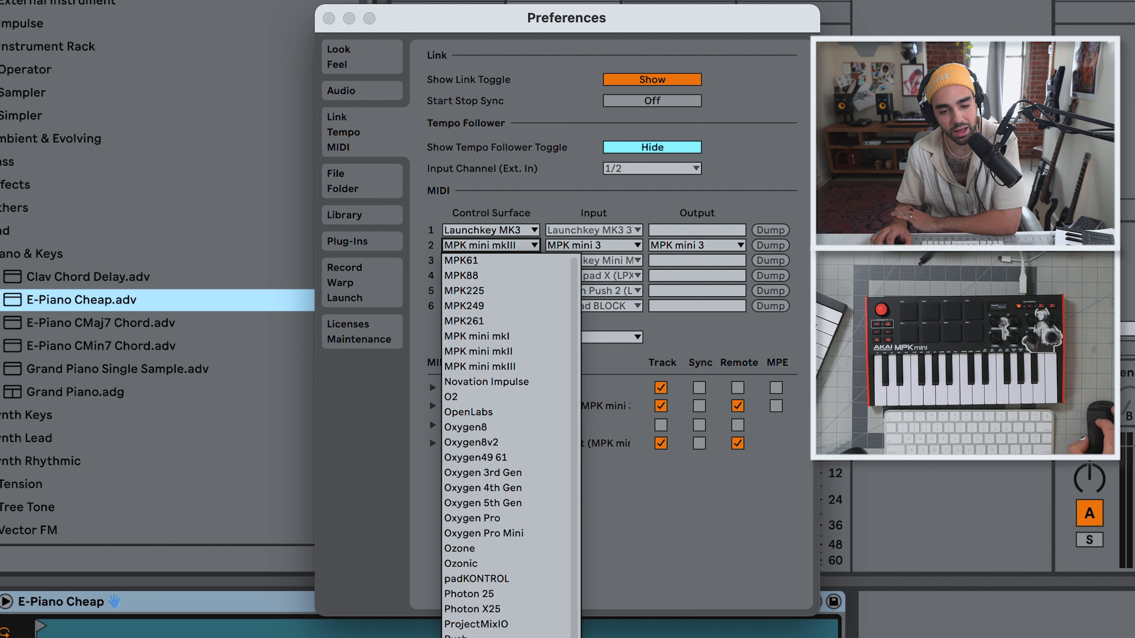
Step: Browse the list of supported control surfaces for control surface slot 2
scroll(509, 447, "up", 3)
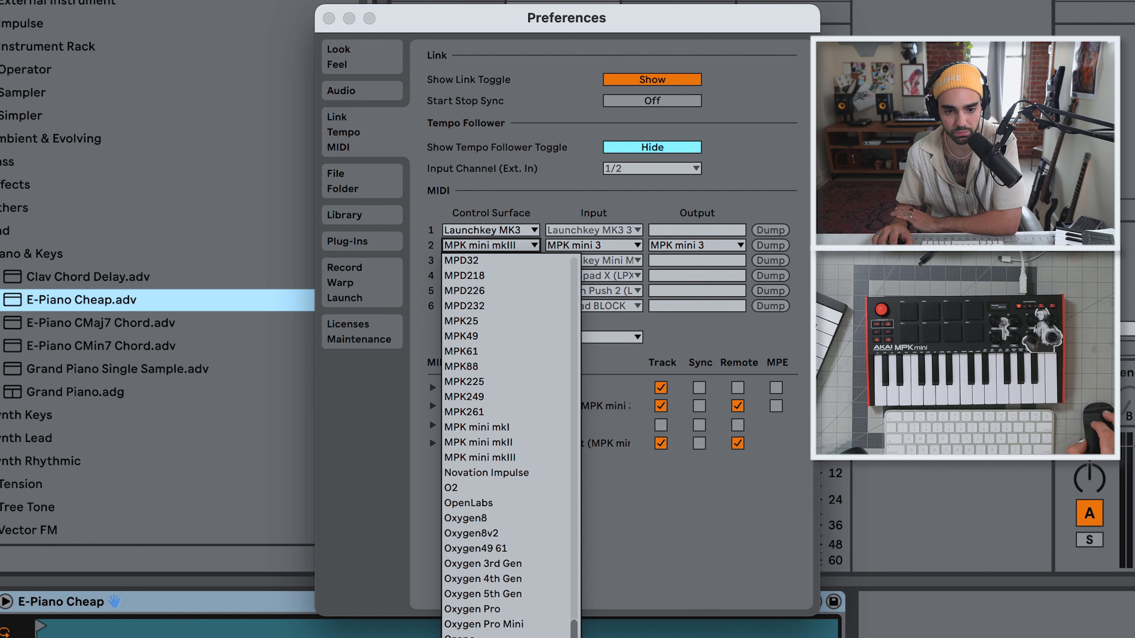
scroll(509, 447, "up", 2)
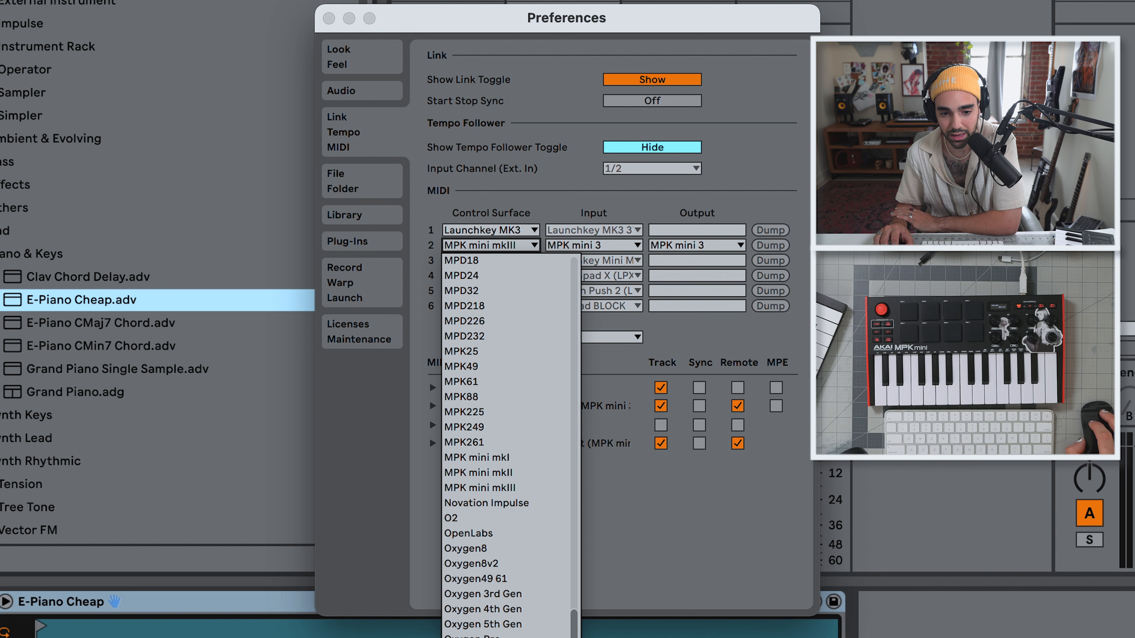
scroll(509, 448, "up", 3)
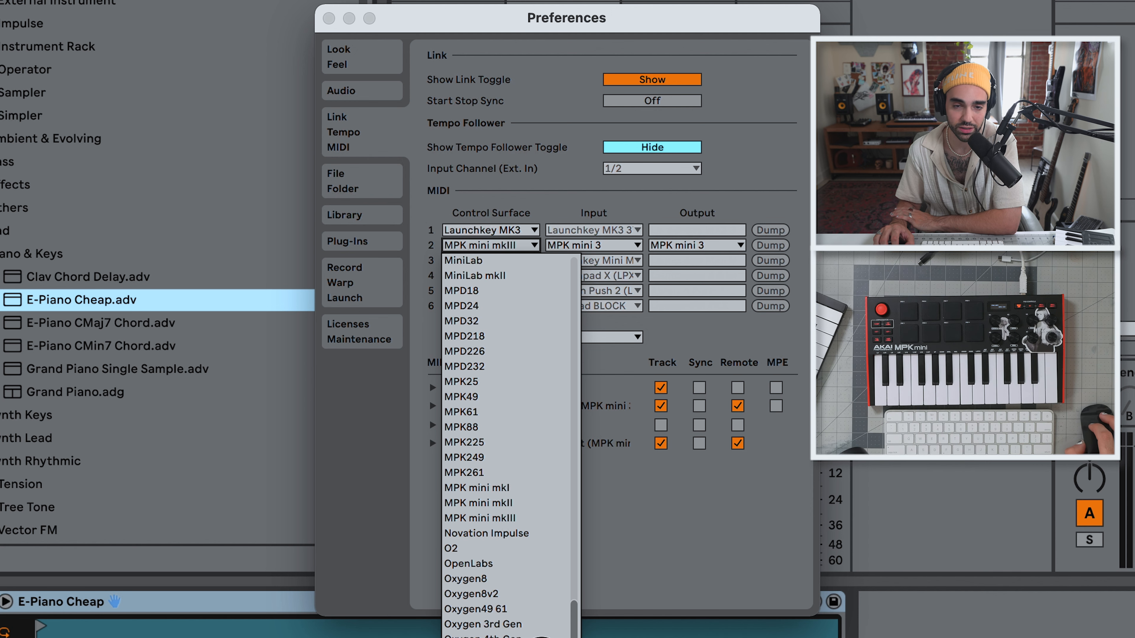
scroll(554, 620, "up", 5)
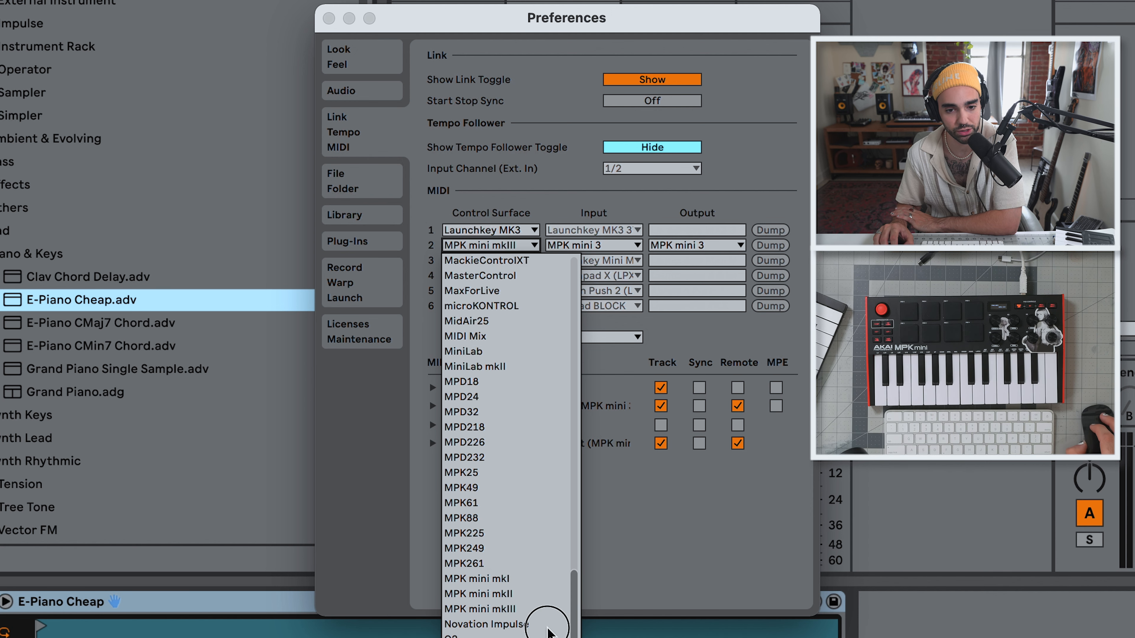
scroll(554, 620, "up", 6)
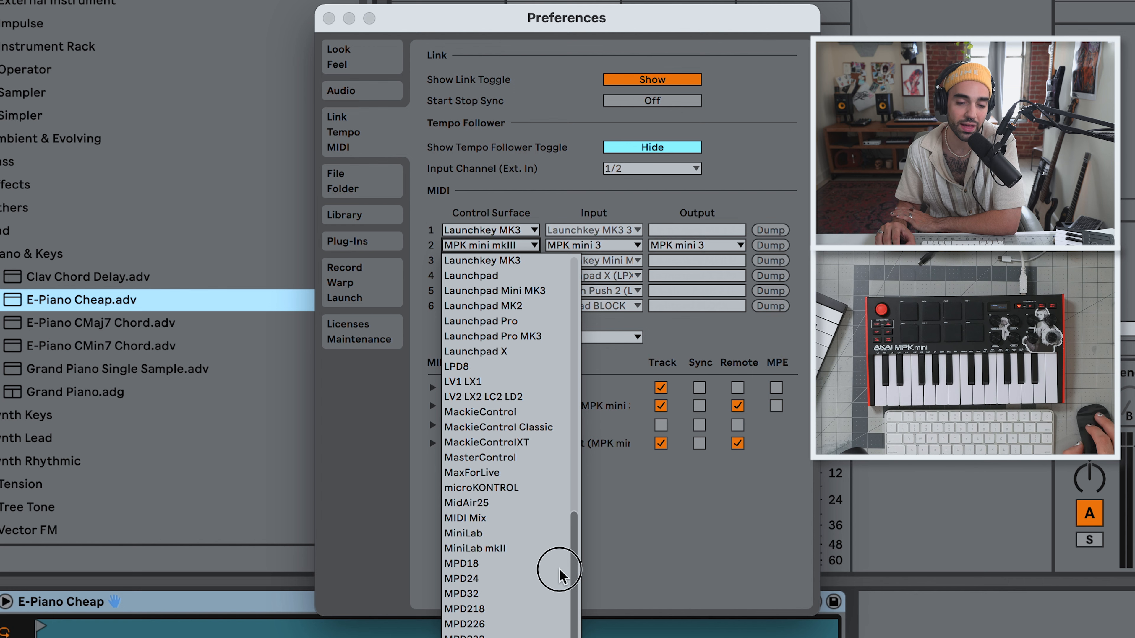
scroll(563, 545, "up", 5)
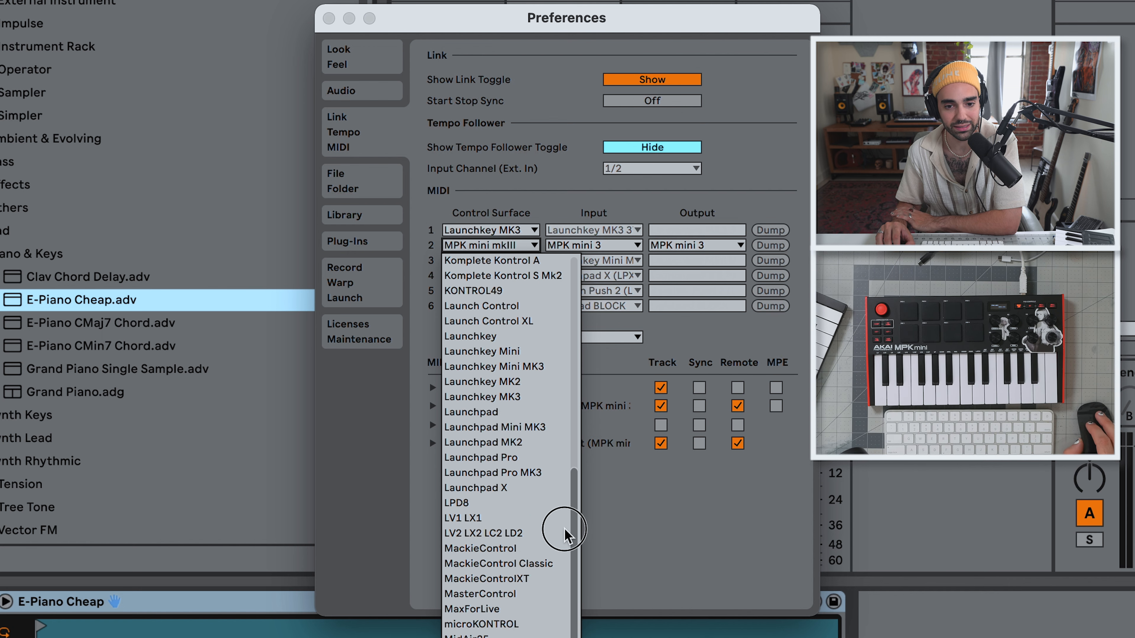
scroll(567, 518, "up", 2)
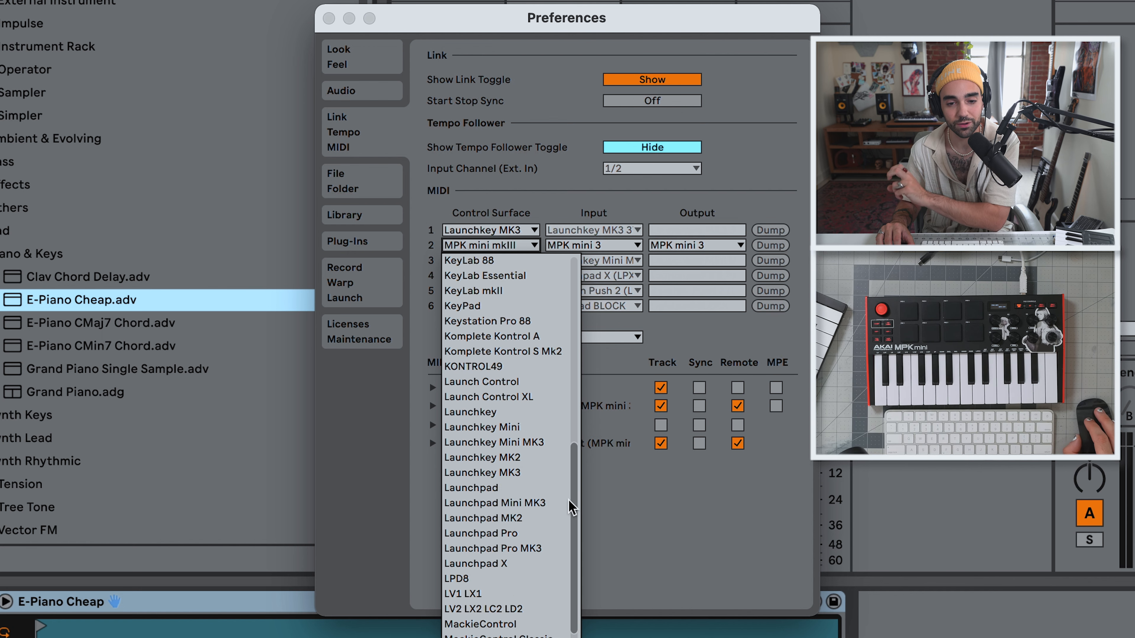
scroll(571, 503, "up", 2)
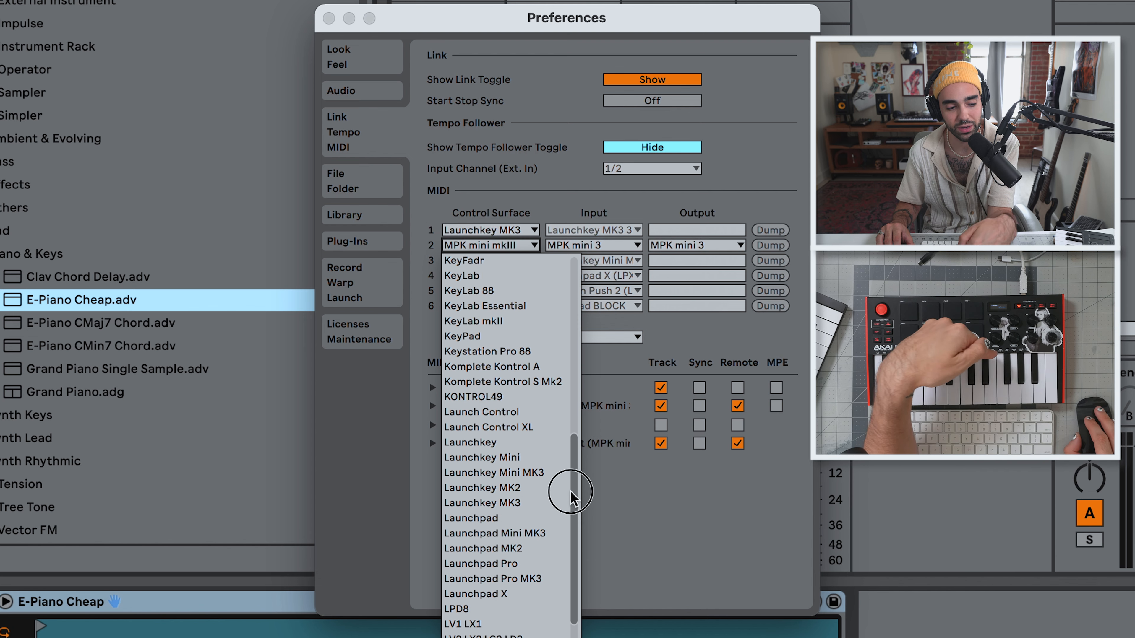
left_click_drag(572, 498, 570, 304)
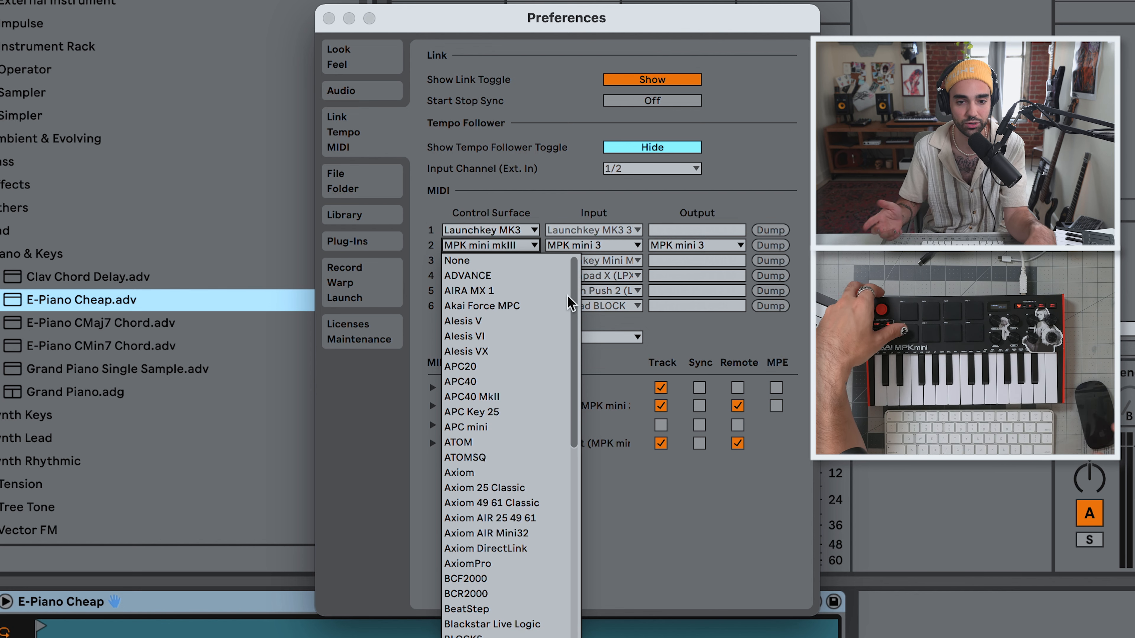
left_click_drag(575, 354, 552, 637)
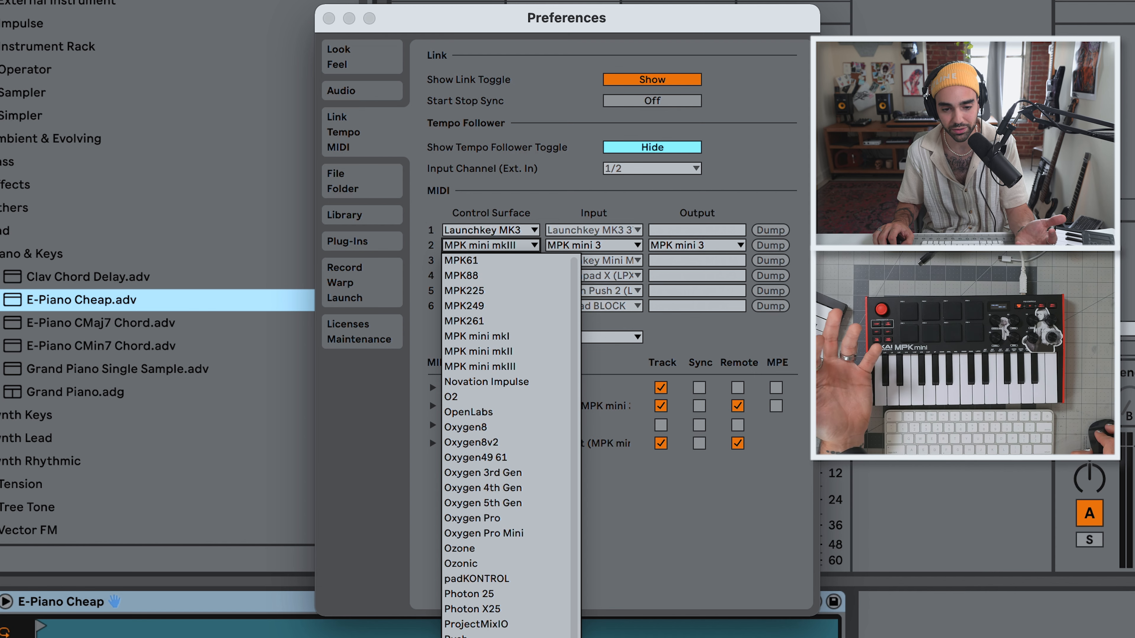
left_click_drag(552, 637, 587, 340)
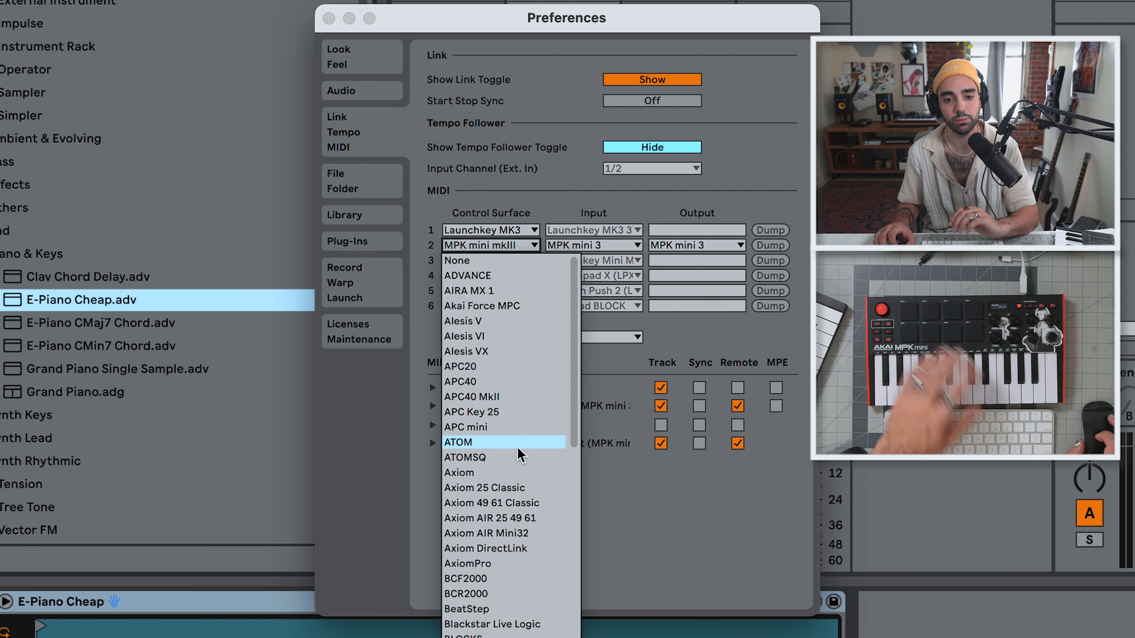
Step: Assign MPK mini mkIII to control surface slot 2 with MPK mini 3 as input and output, and close the preferences
left_click_drag(574, 345, 572, 637)
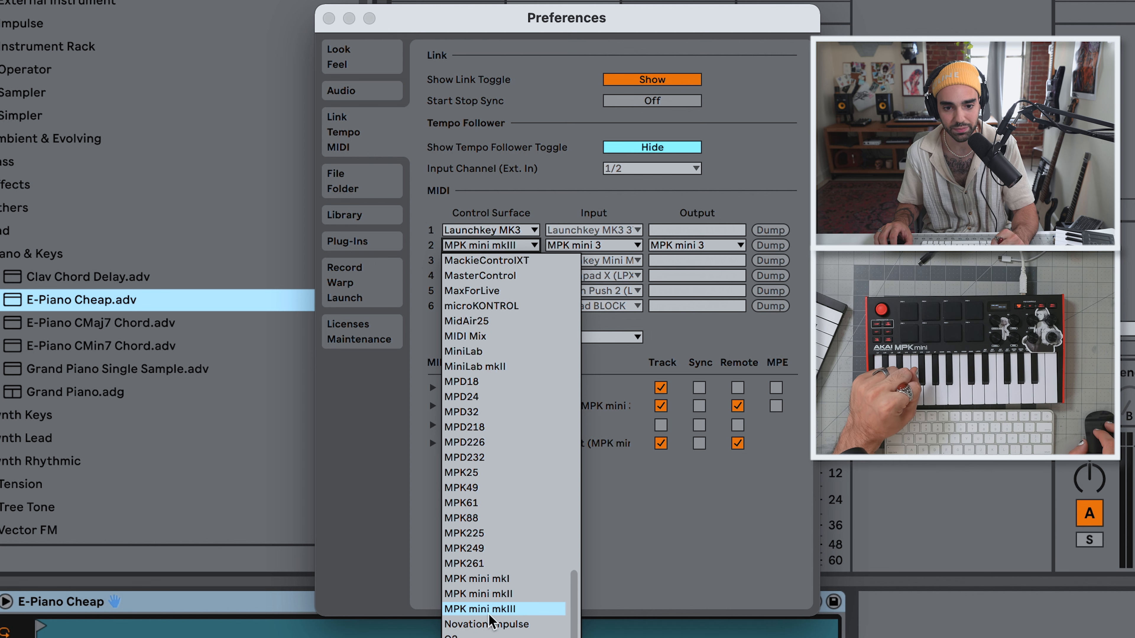
left_click(489, 611)
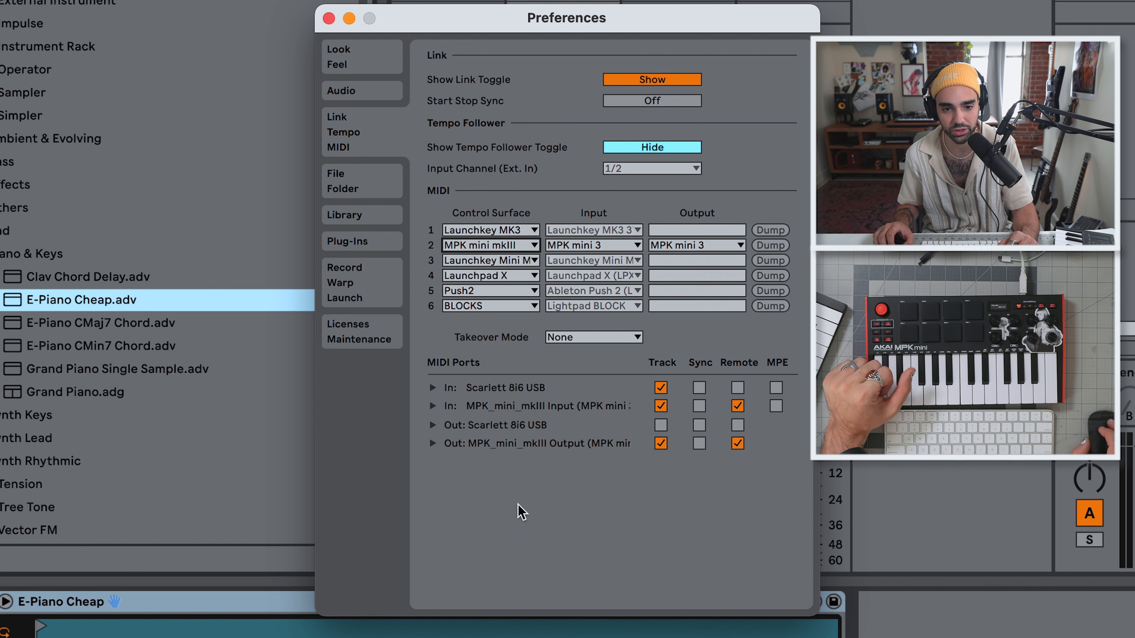
left_click(601, 244)
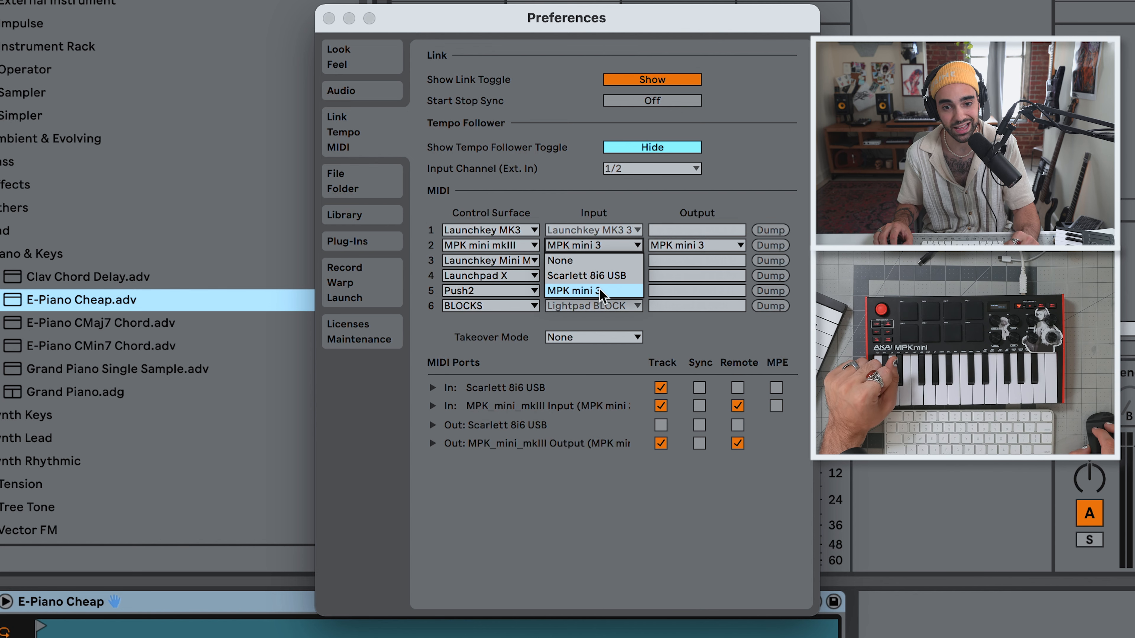
left_click(600, 291)
left_click(669, 246)
left_click(686, 290)
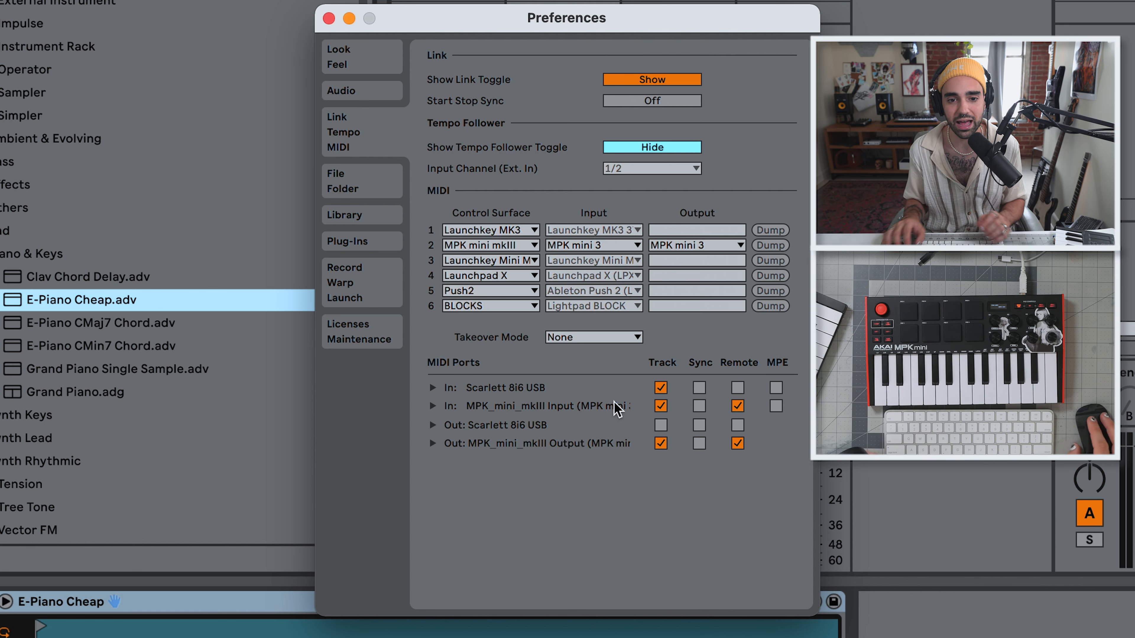
left_click(514, 246)
left_click(512, 249)
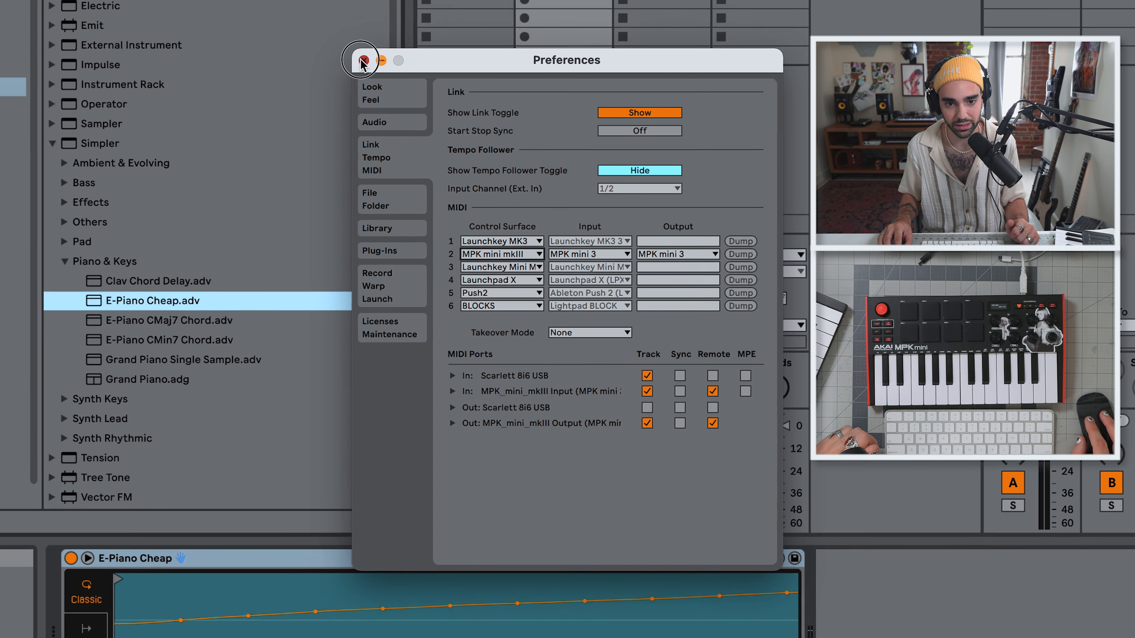
left_click(329, 18)
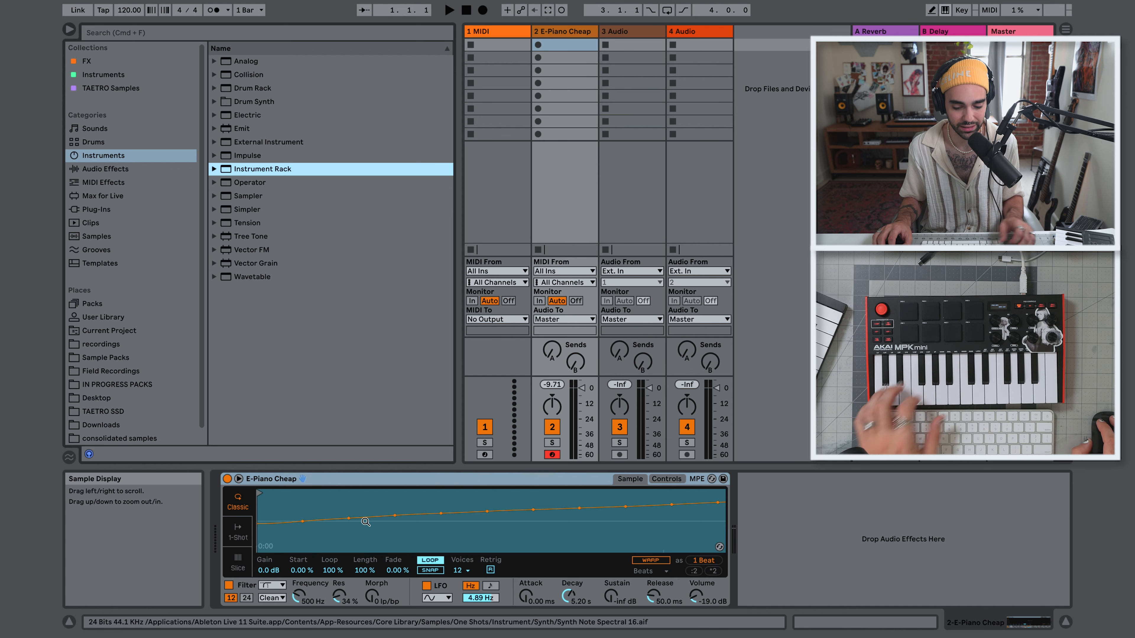
Step: Load the E-Piano Basic preset from the Instrument Rack's Piano & Keys folder onto track 2
left_click(214, 170)
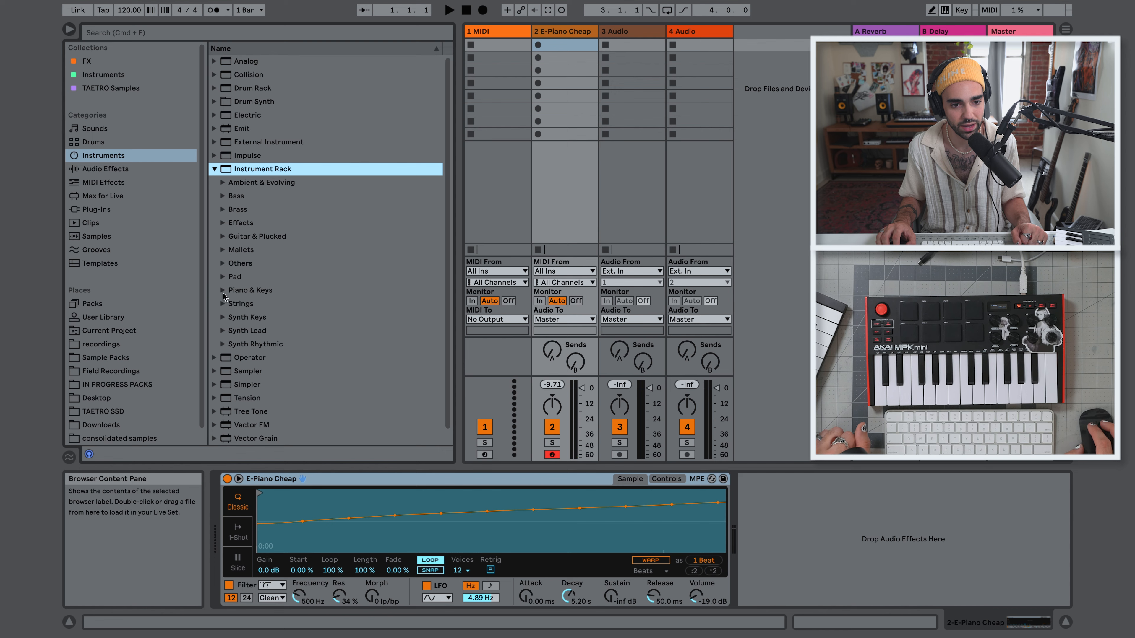
left_click(223, 291)
scroll(277, 250, "down", 5)
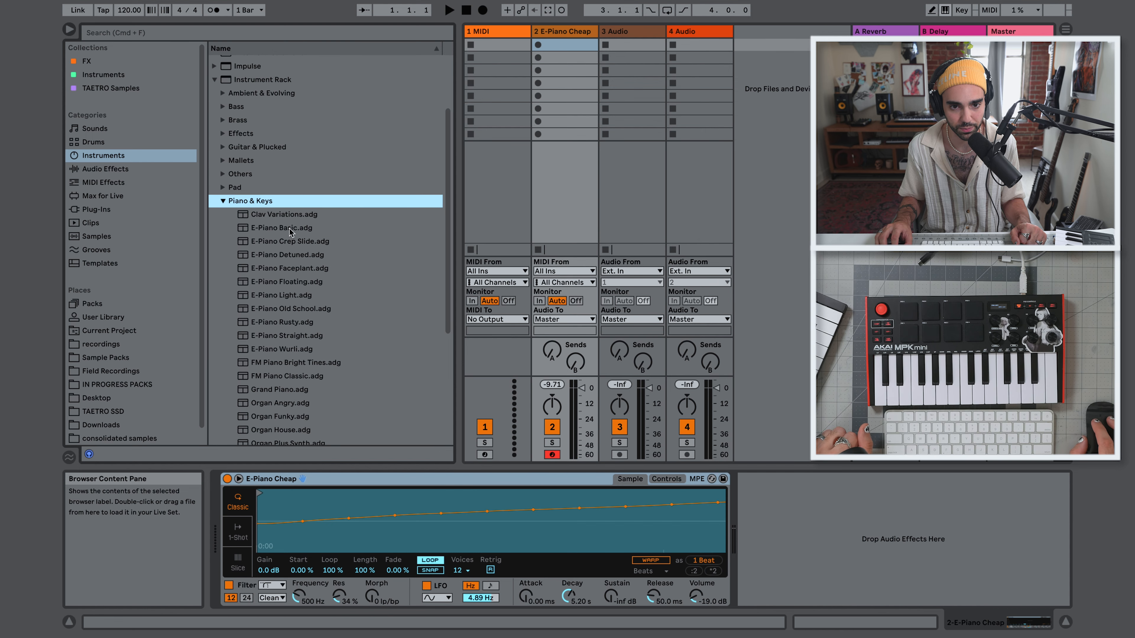
double_click(289, 229)
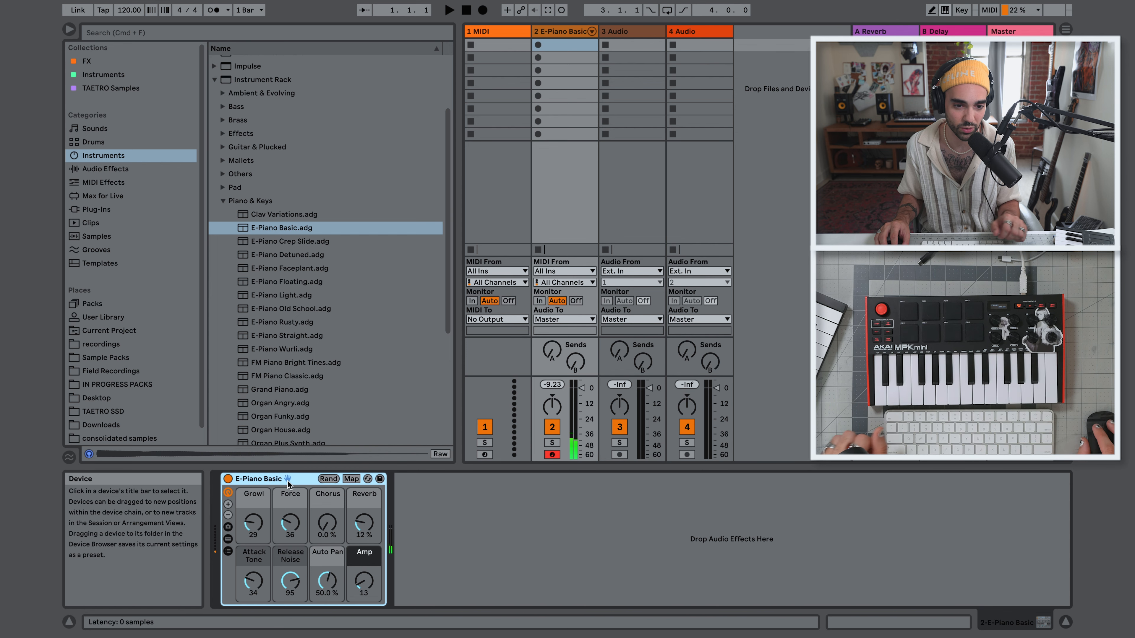
Step: Add the Reverb audio effect after the E-Piano Basic rack and set its Dry/Wet to 32 %
left_click(417, 531)
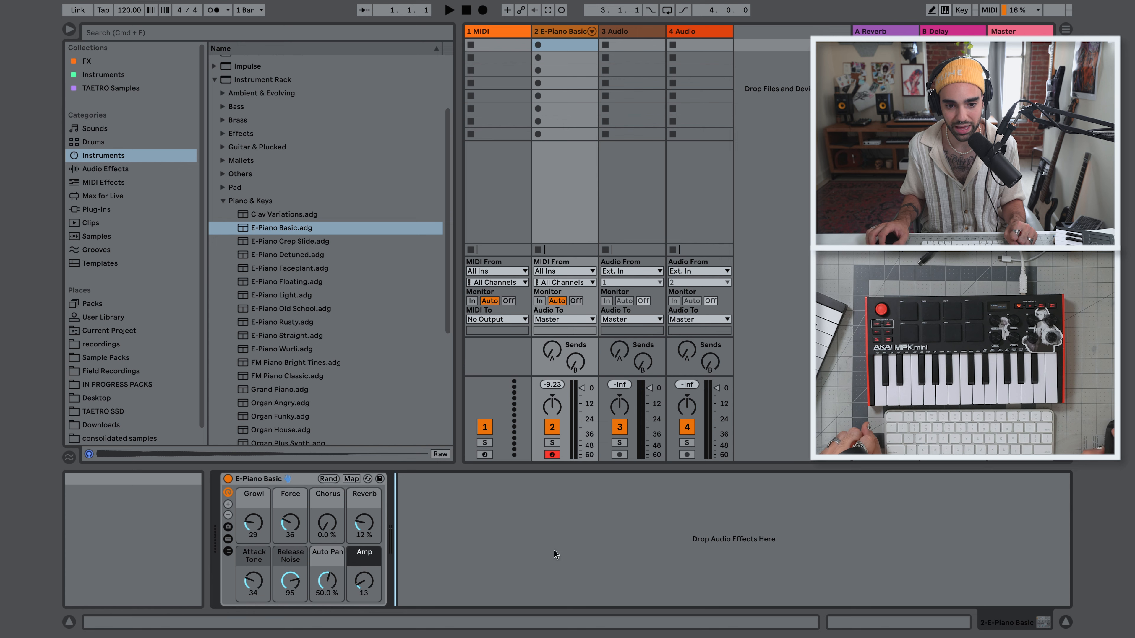
left_click(115, 172)
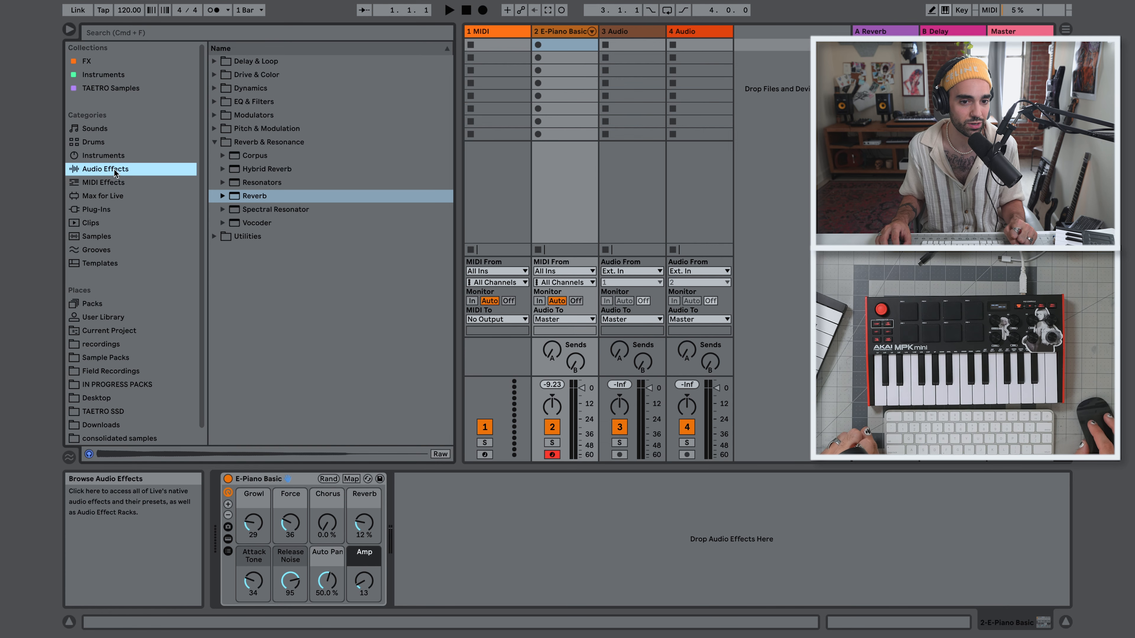
left_click_drag(263, 201, 492, 505)
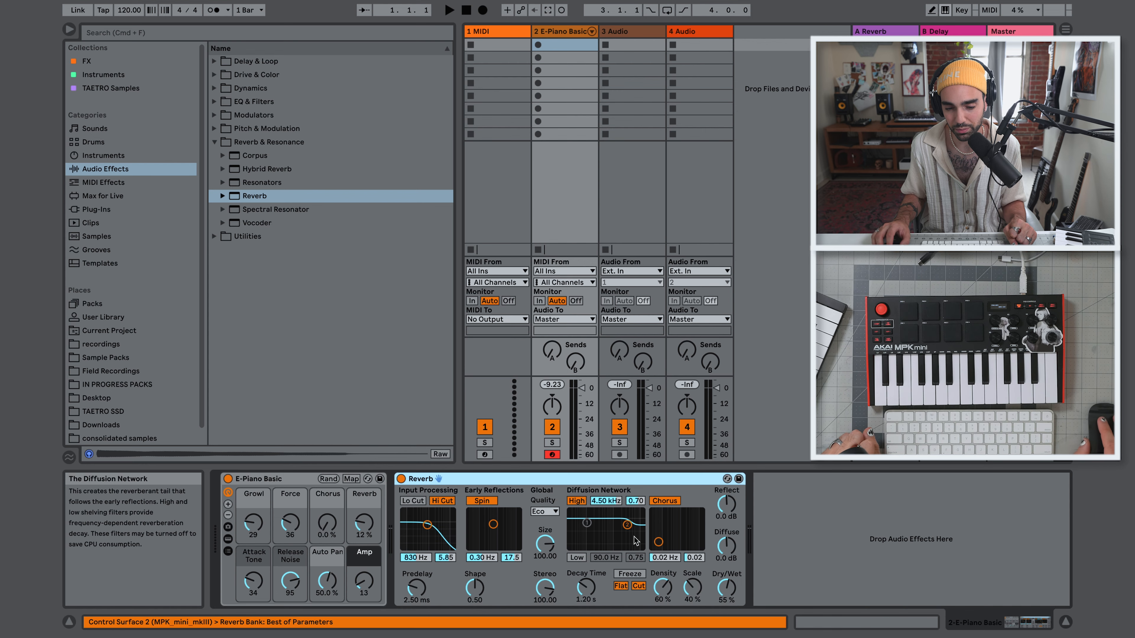
left_click_drag(726, 588, 727, 609)
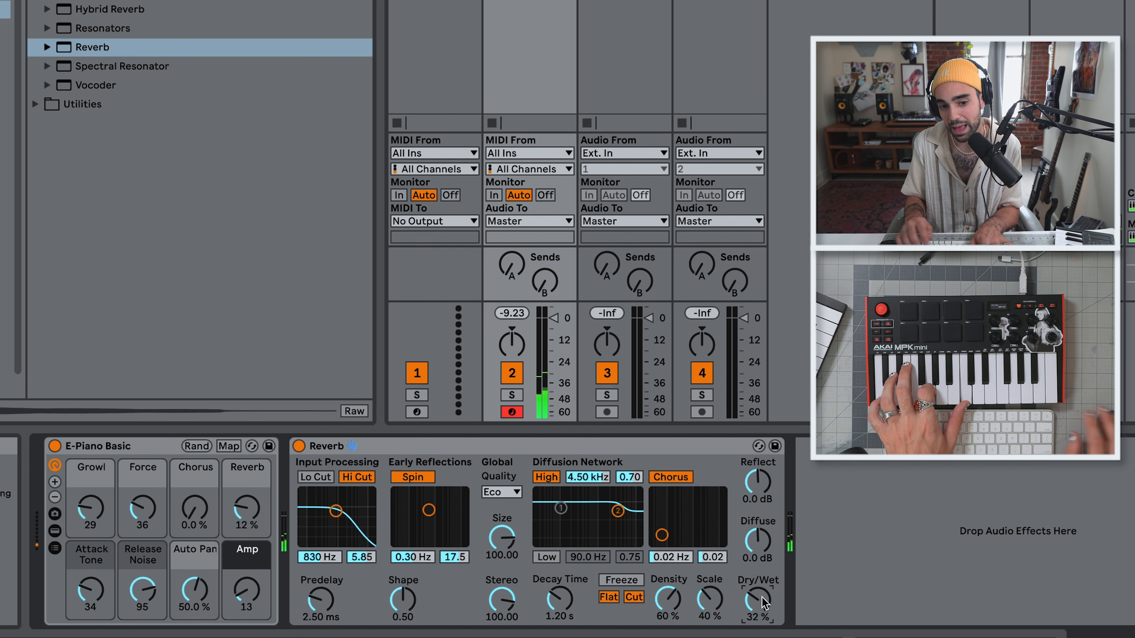
Step: Switch the controller's focus to the Reverb device and back to the E-Piano Basic rack
left_click(349, 449)
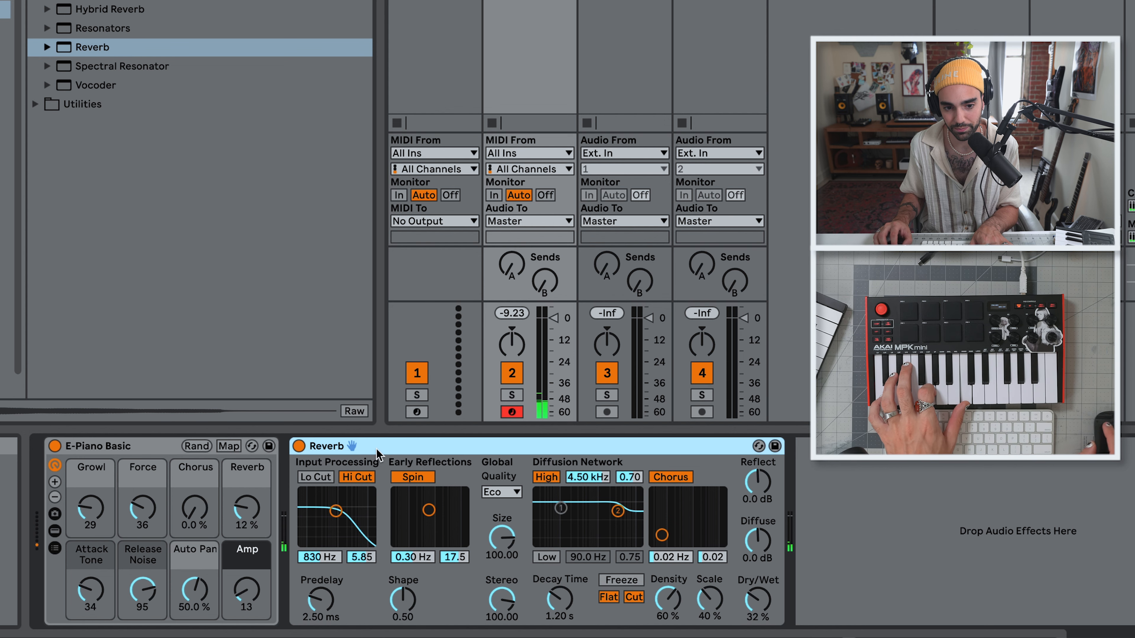
left_click(151, 450)
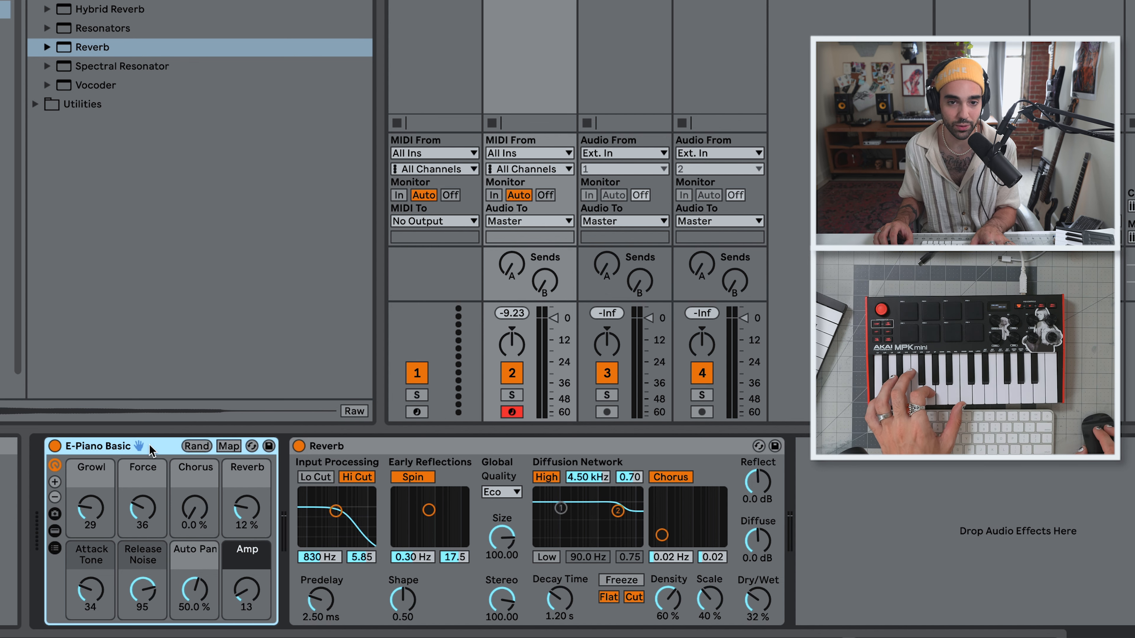
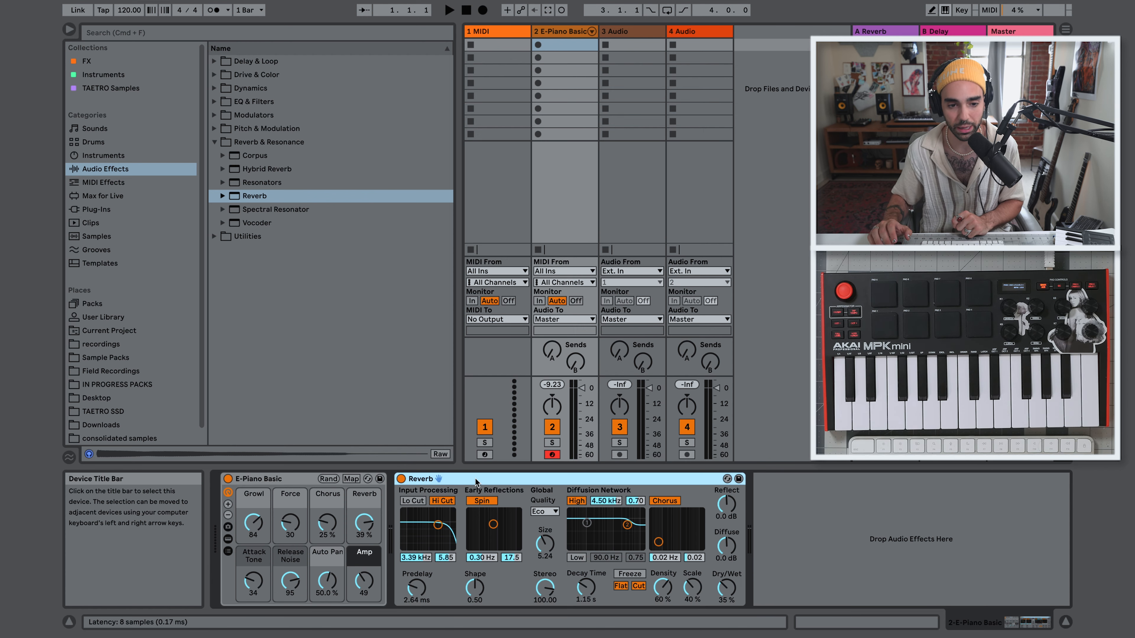
Step: Add the Arpeggiator MIDI effect to the E-Piano Basic track
left_click(115, 181)
left_click(248, 67)
double_click(248, 67)
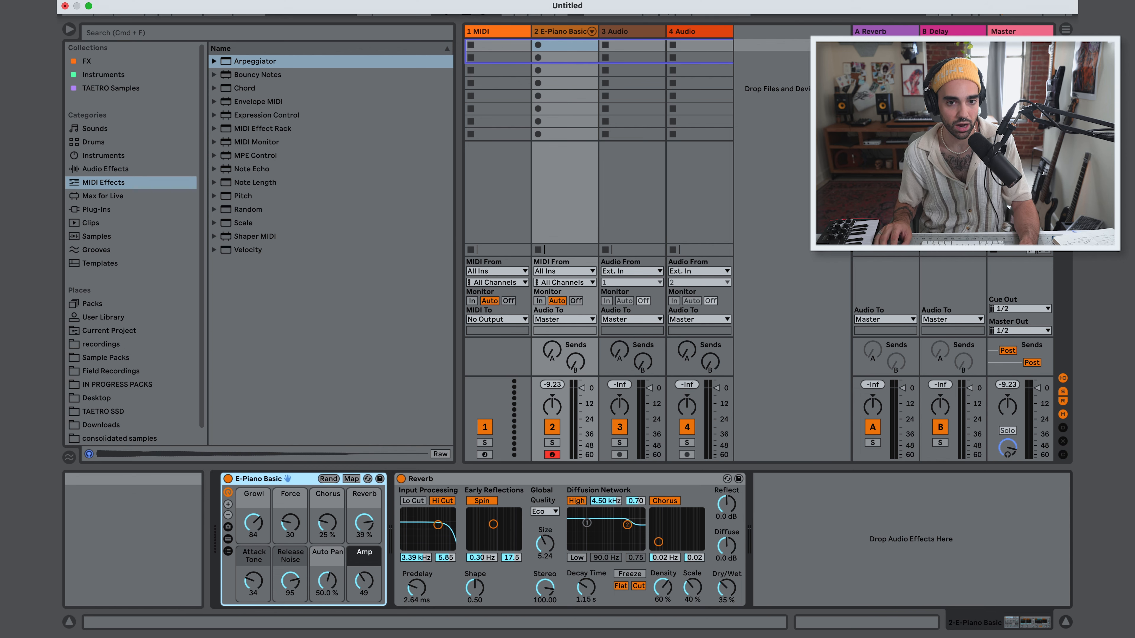
Step: Select Launchkey Mini MK3 for control surface slot 3 in the MIDI preferences, check its input port, and close the preferences
left_click(94, 0)
left_click(110, 31)
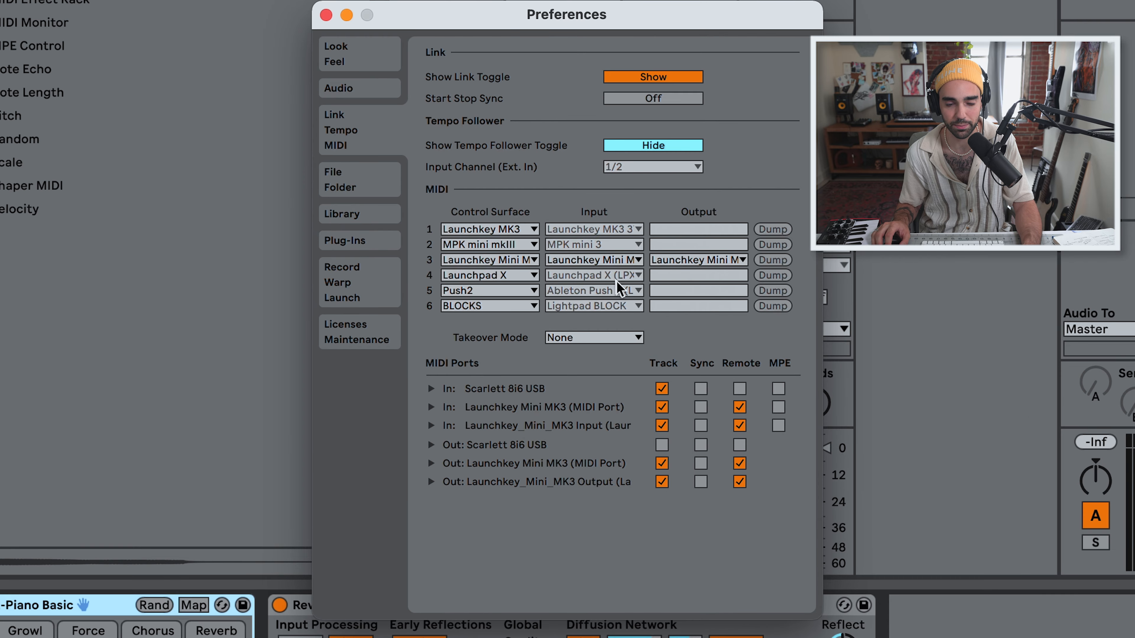
left_click(514, 261)
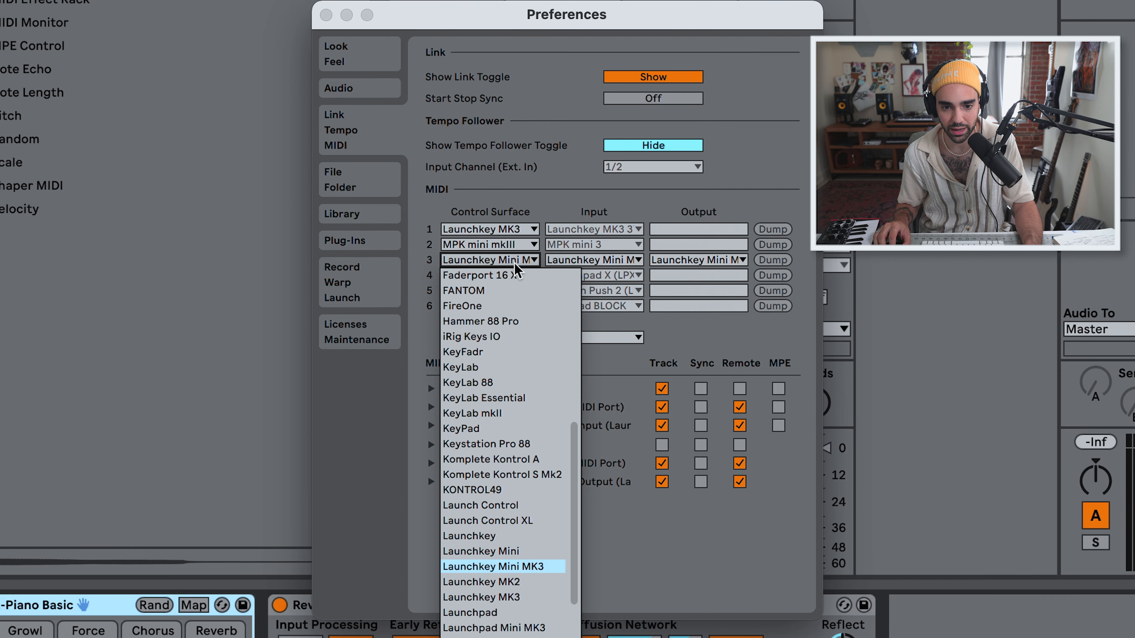
left_click(536, 567)
left_click(570, 261)
left_click(576, 261)
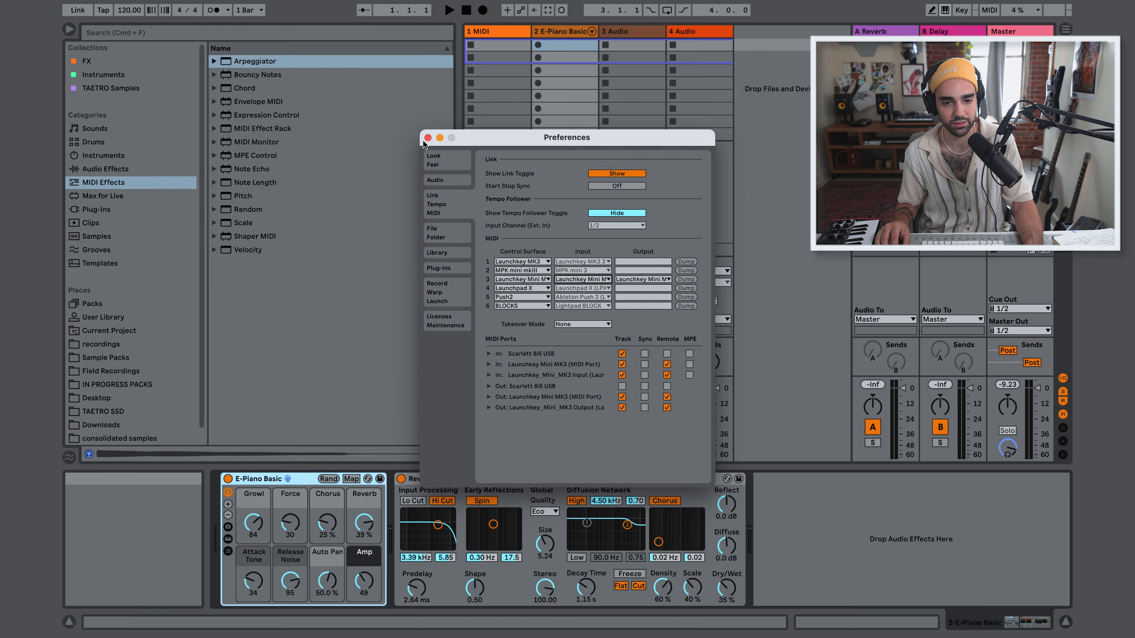
left_click(427, 138)
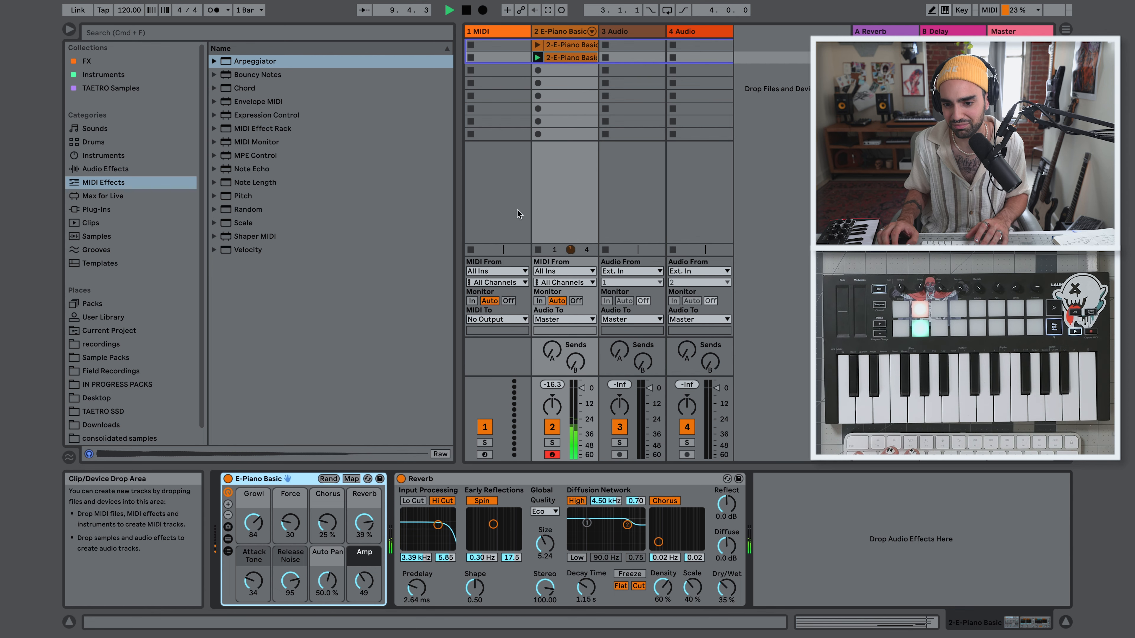
Step: Delete the second clip on the E-Piano Basic track and select the first clip
left_click(565, 60)
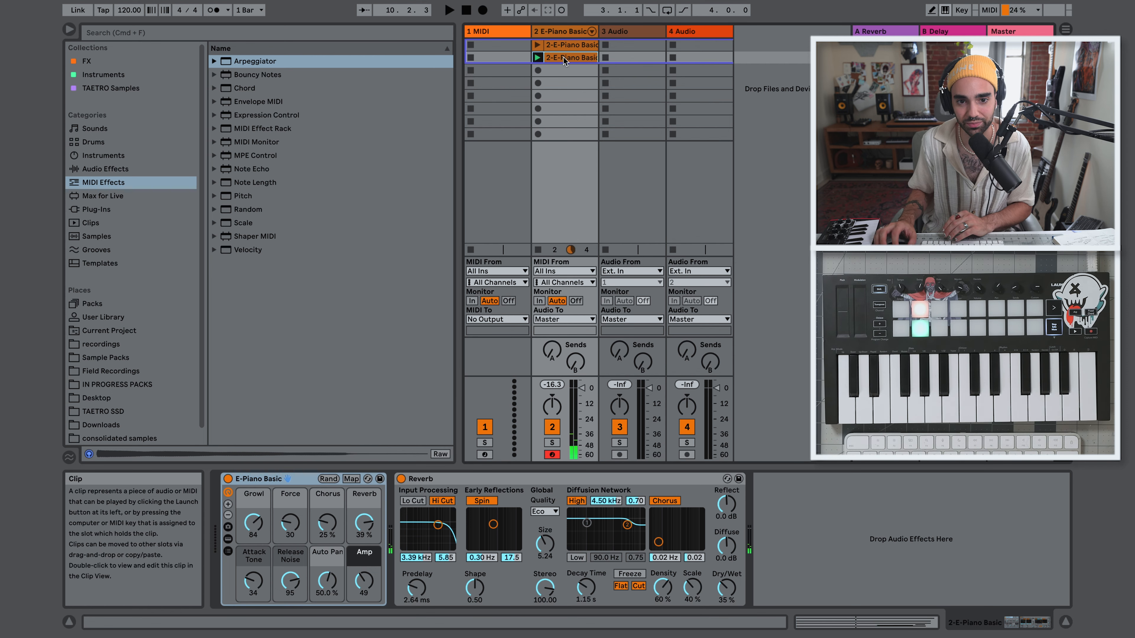
key("Delete")
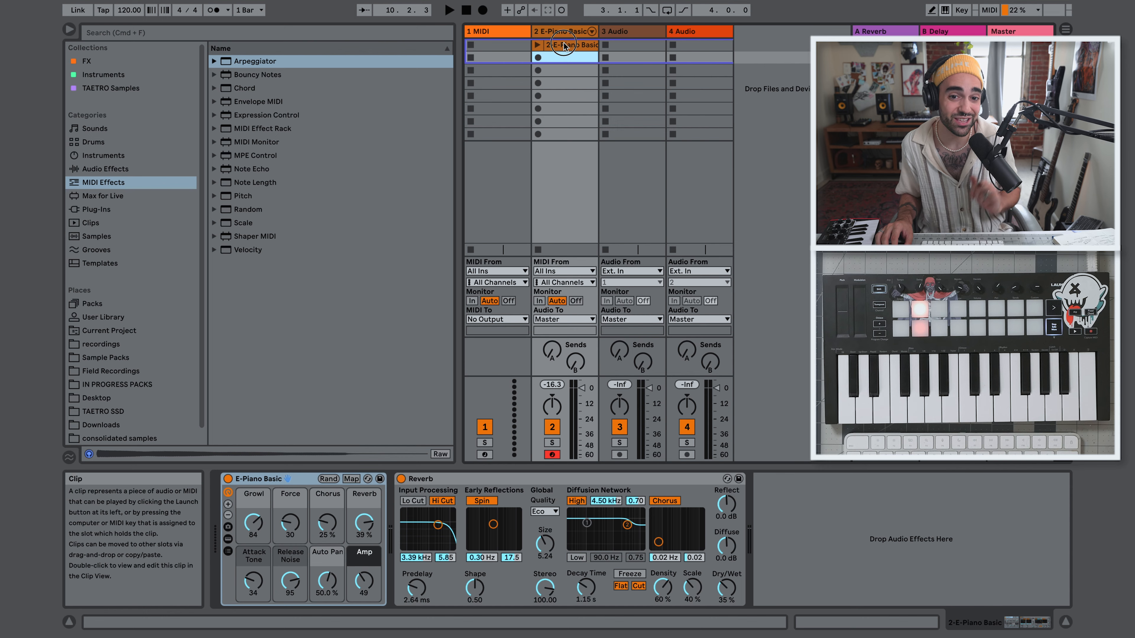
left_click(564, 45)
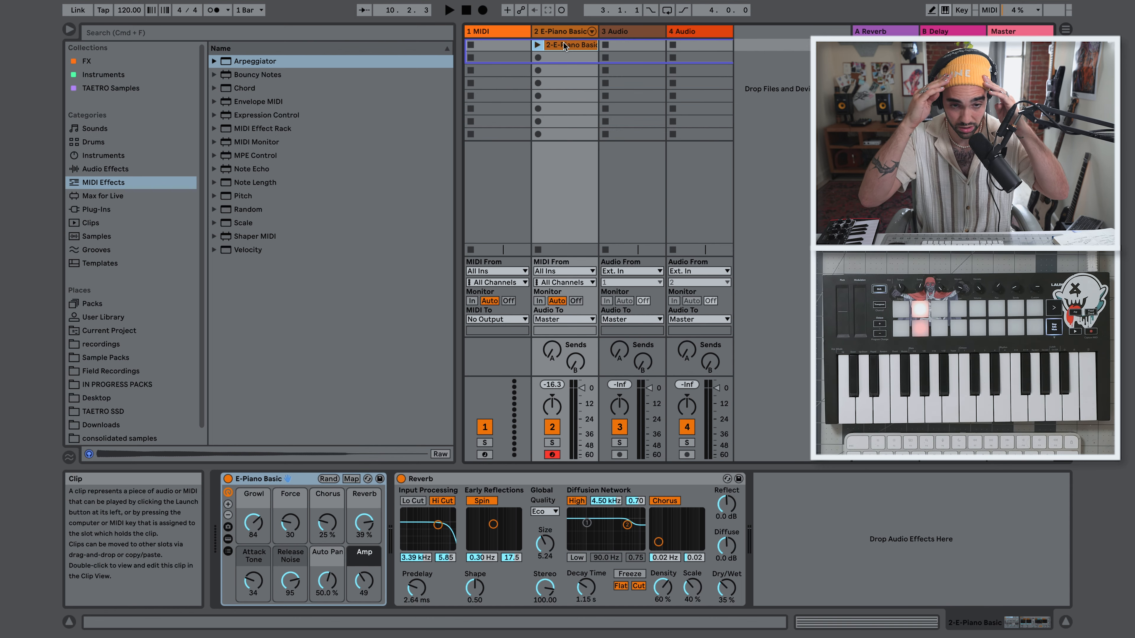
Step: Display the notes of the clip in the E-Piano Basic track, and return to the track's device chain
key("Delete")
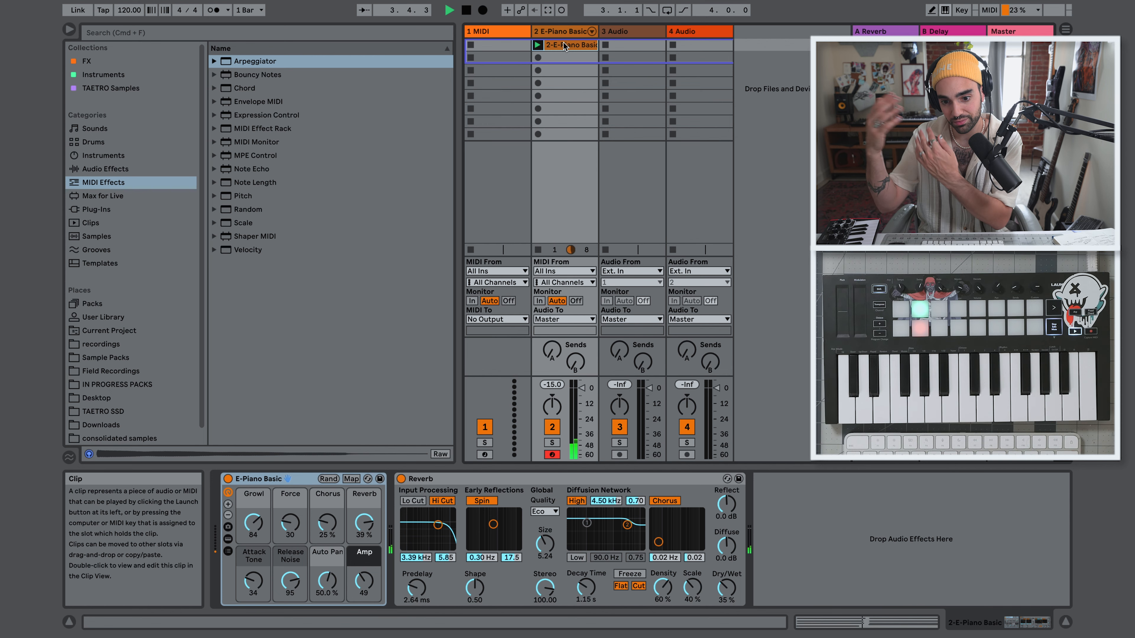
double_click(564, 46)
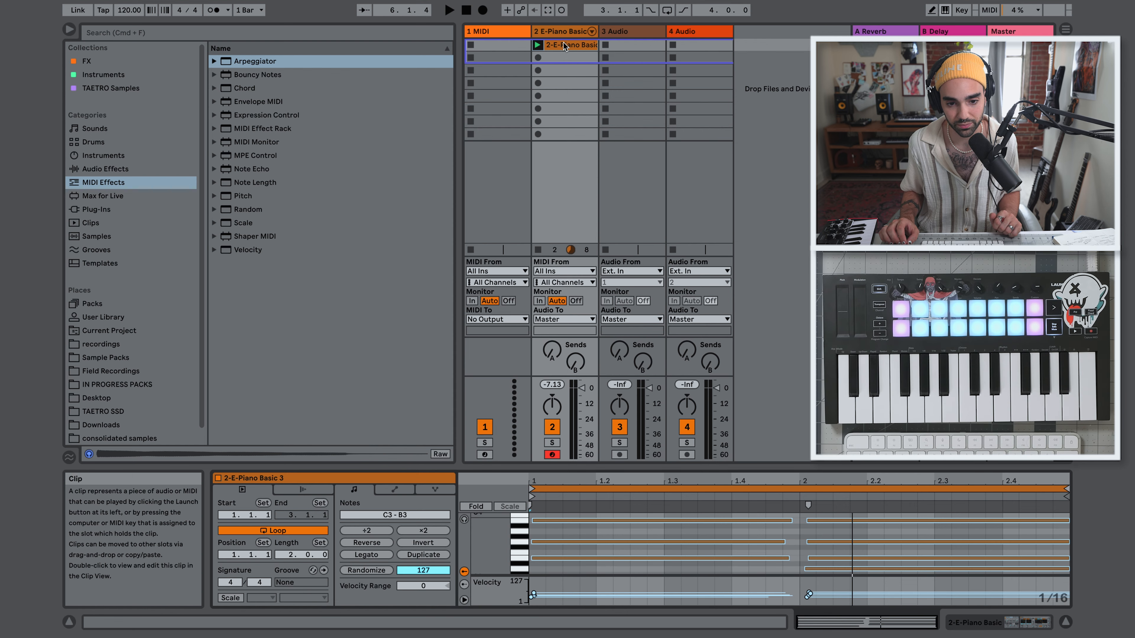
key("shift+Tab")
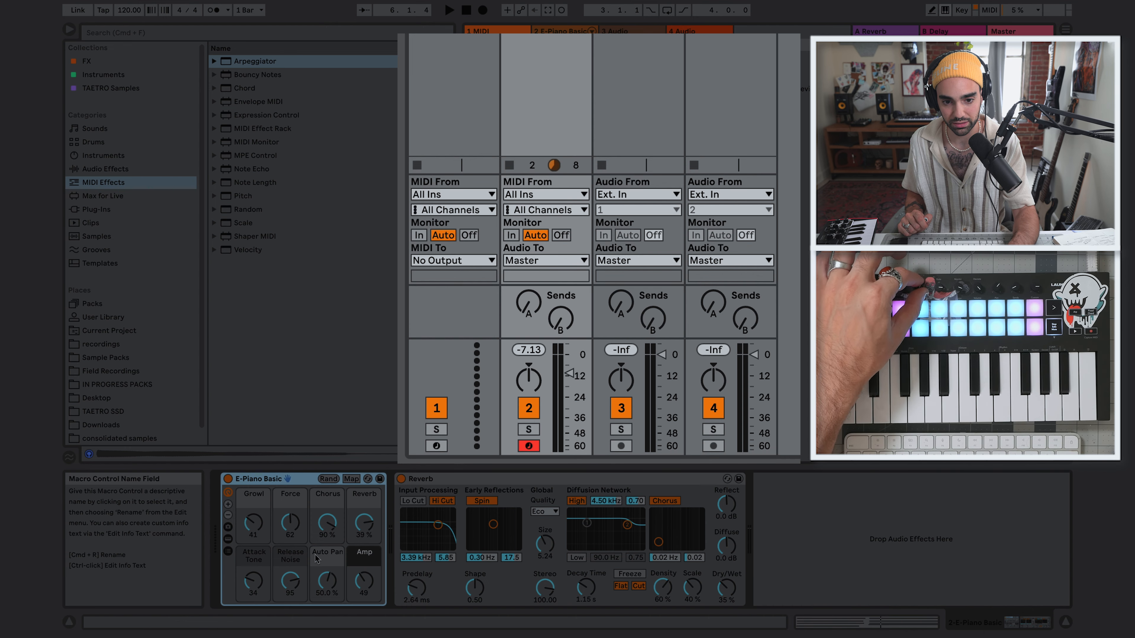
left_click(571, 411)
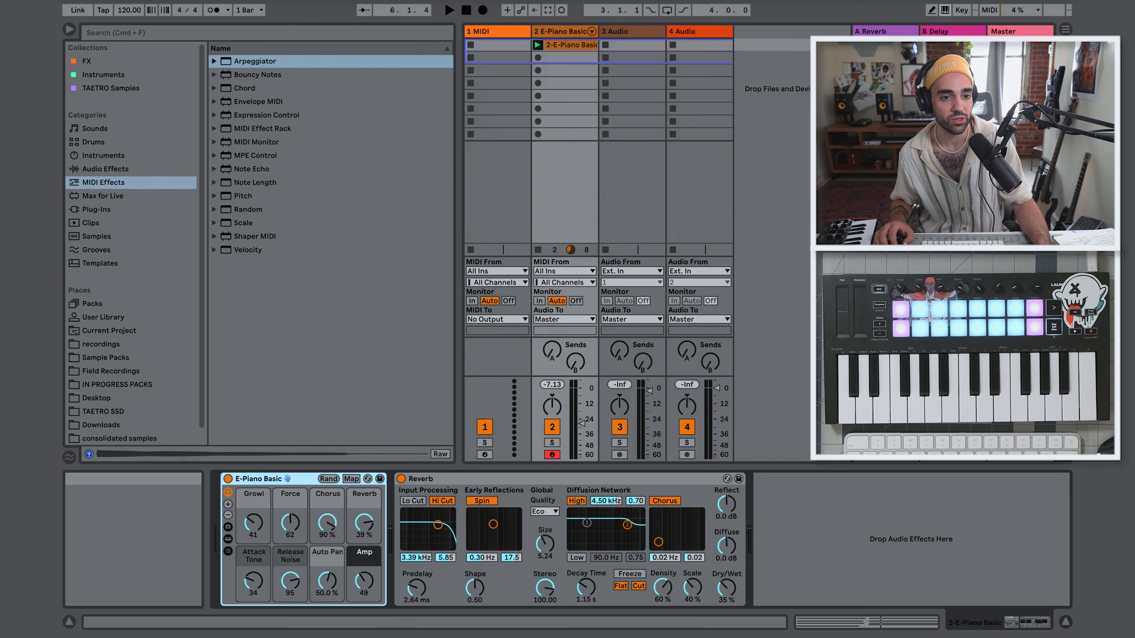
Step: Set the MIDI Takeover Mode to Pickup in the preferences and close them
left_click(99, 1)
left_click(112, 28)
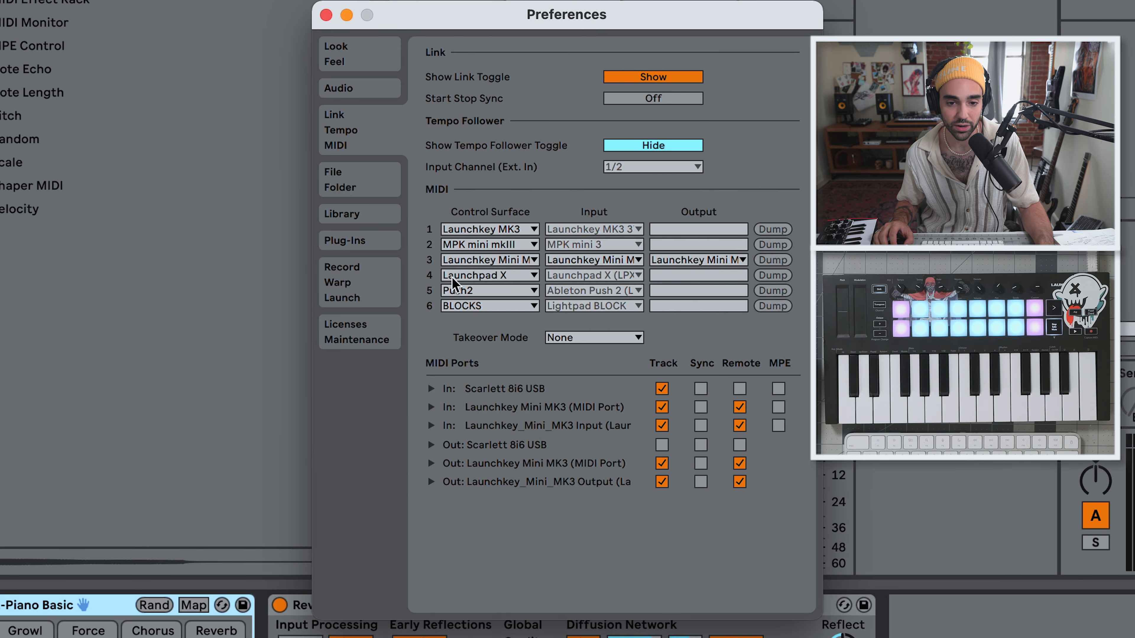
left_click(582, 328)
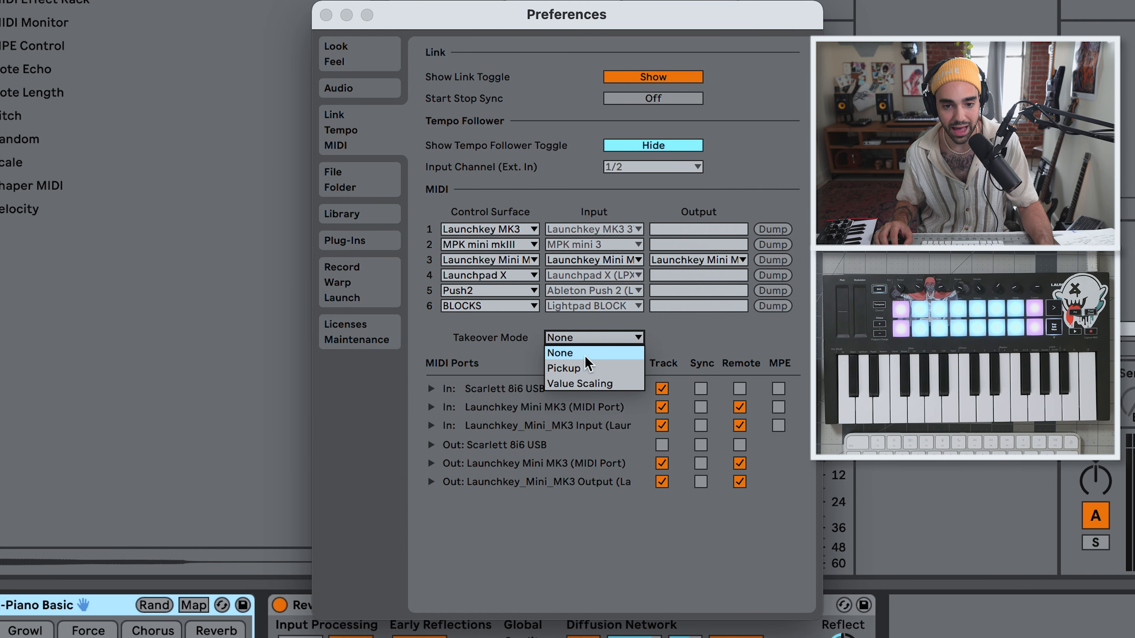
left_click(583, 369)
left_click(326, 15)
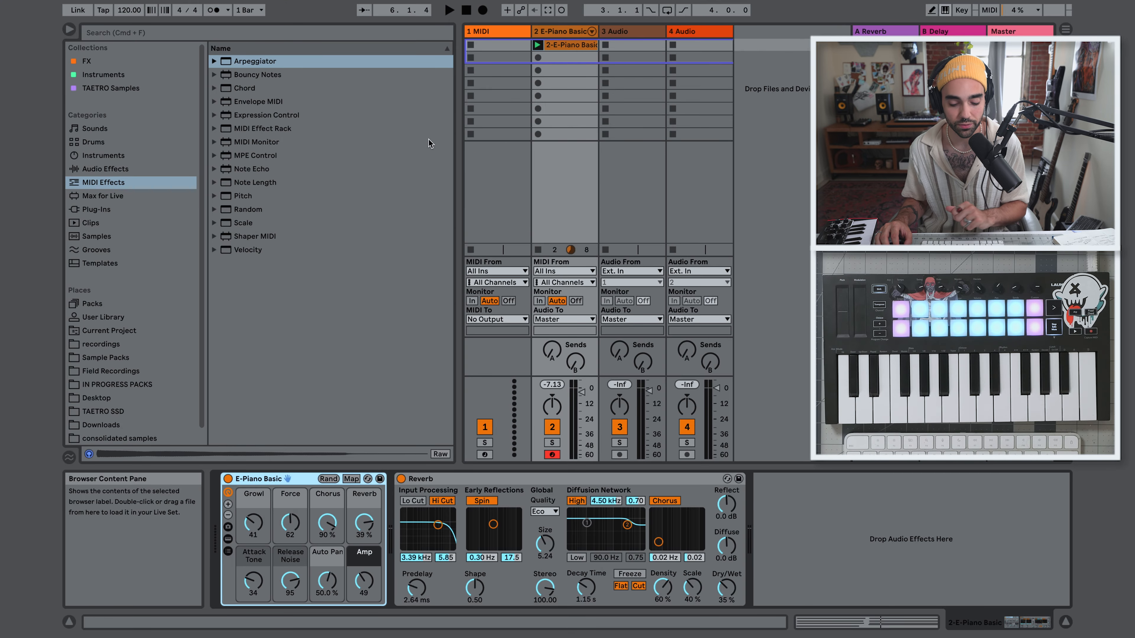